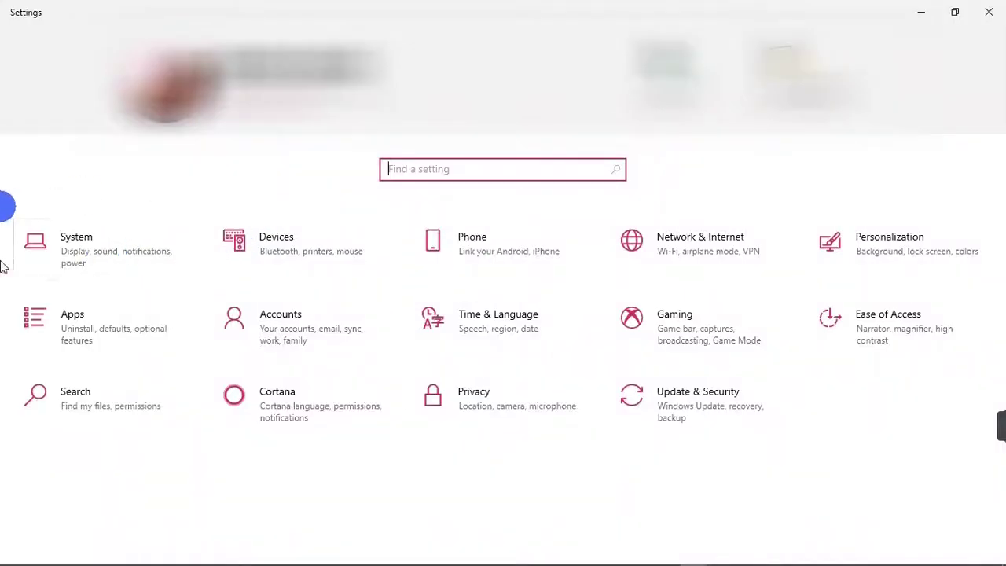
Go to System > Sound in Windows Settings and scroll down to Input.
{"action": "left_click", "coordinate": [104, 242]}
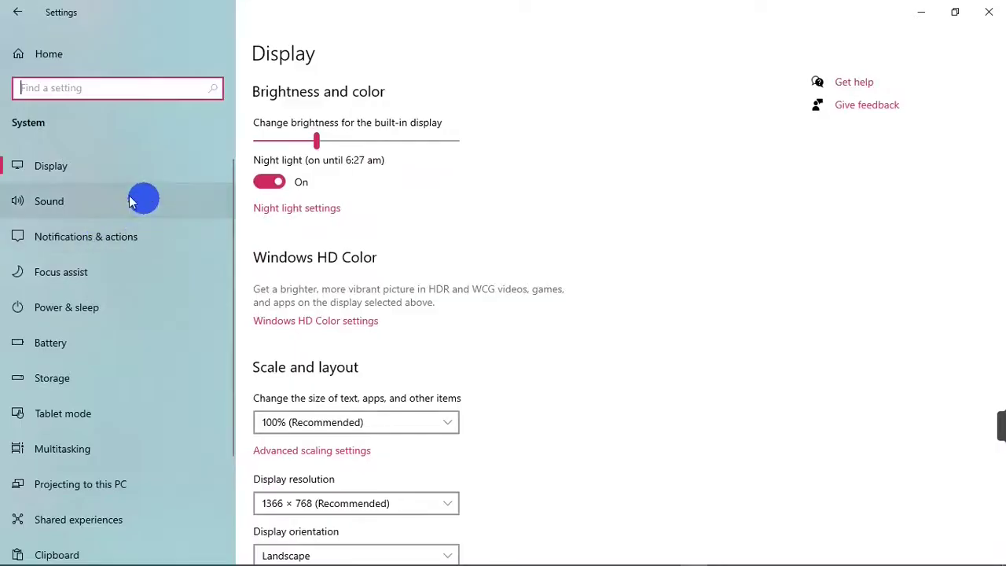
{"action": "left_click", "coordinate": [104, 205]}
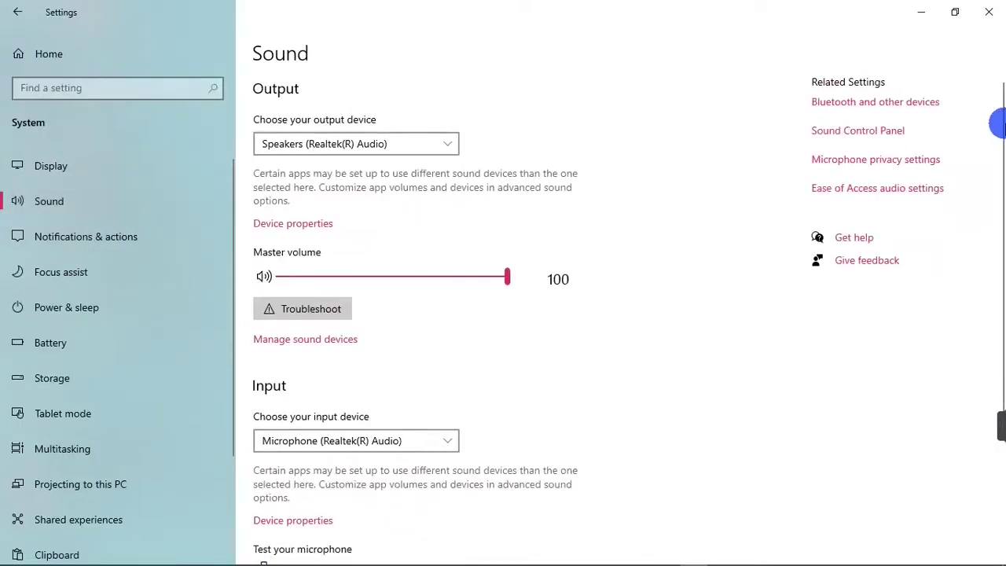
{"action": "mouse_move", "coordinate": [999, 119]}
{"action": "left_mouse_down"}
{"action": "mouse_move", "coordinate": [1005, 189]}
{"action": "mouse_move", "coordinate": [992, 230]}
{"action": "left_mouse_up"}
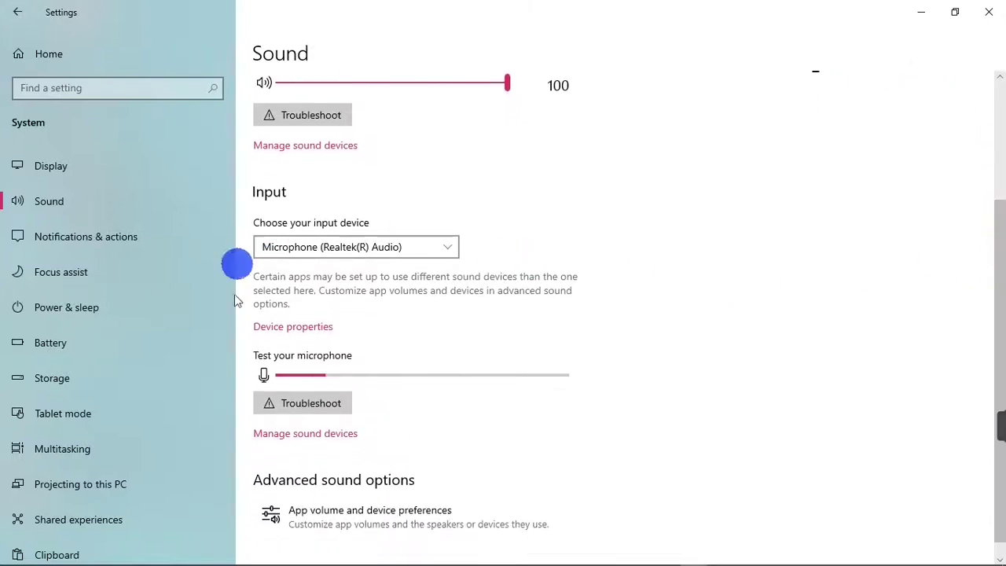
Review the input device list, still set to the Realtek microphone, then go to Manage sound devices.
{"action": "left_click", "coordinate": [449, 249]}
{"action": "left_click", "coordinate": [477, 245]}
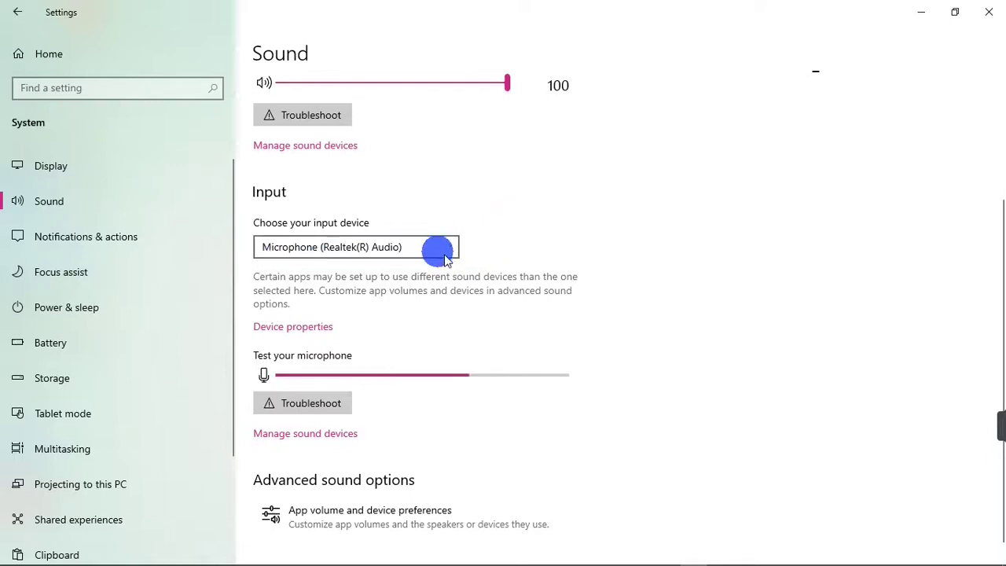
{"action": "left_click", "coordinate": [452, 248]}
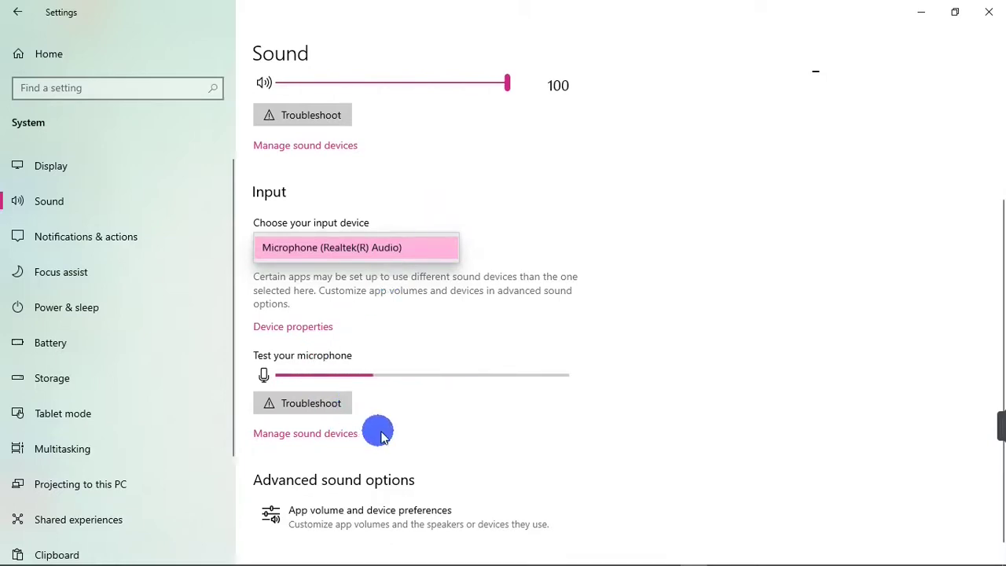
{"action": "left_click", "coordinate": [313, 433]}
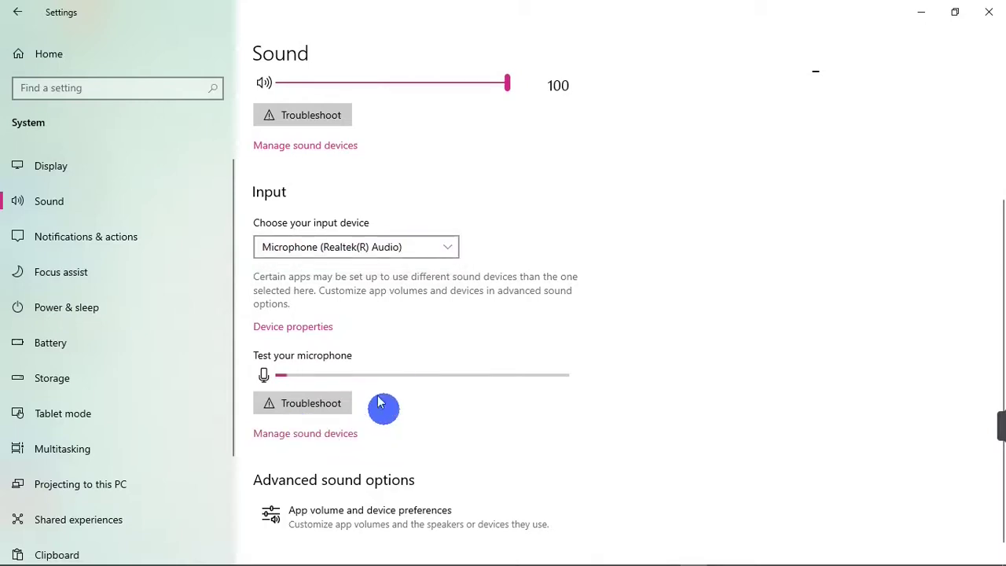
{"action": "left_click", "coordinate": [305, 435]}
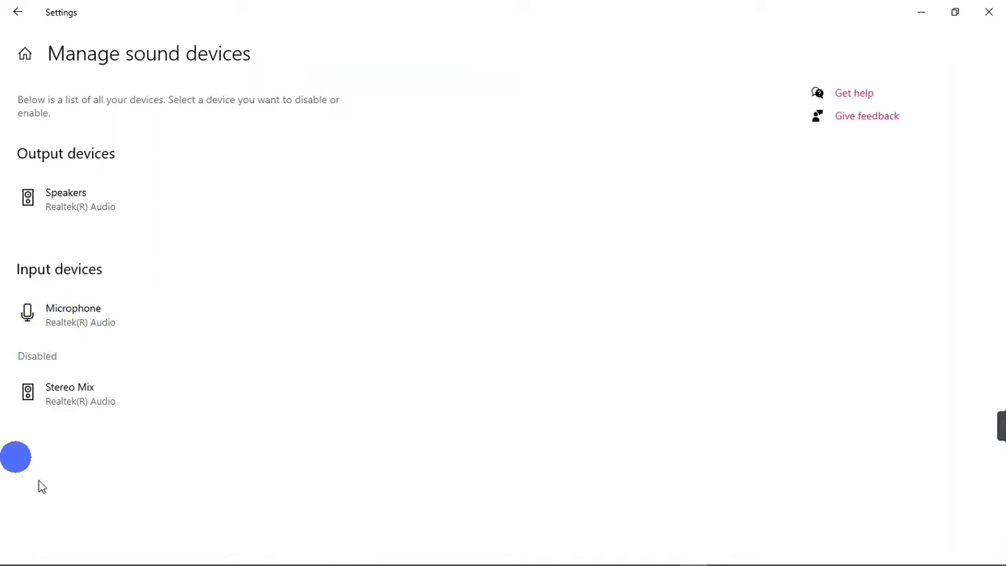
Enable Stereo Mix under disabled devices and select it as the Windows input device.
{"action": "left_click", "coordinate": [84, 391]}
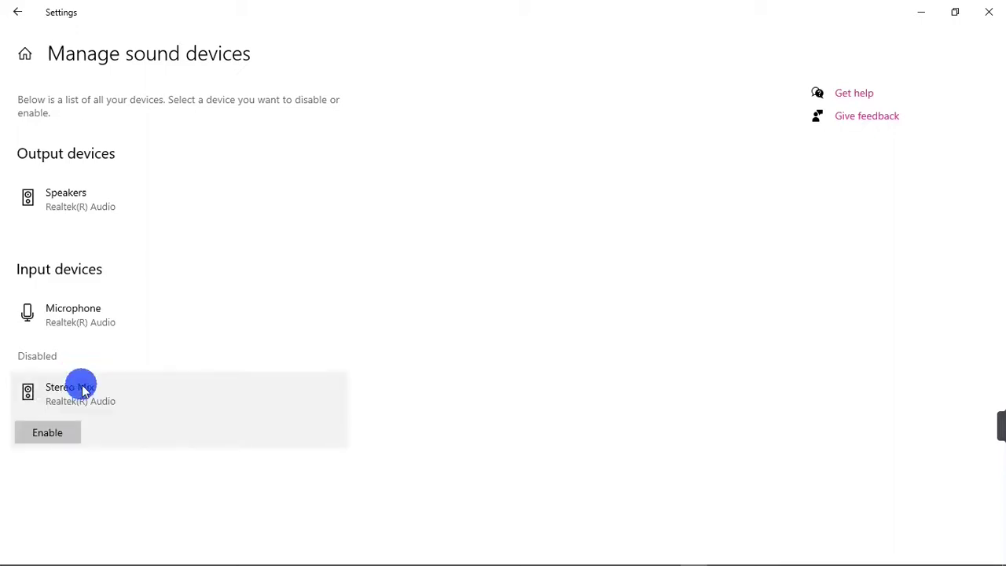
{"action": "left_click", "coordinate": [44, 432]}
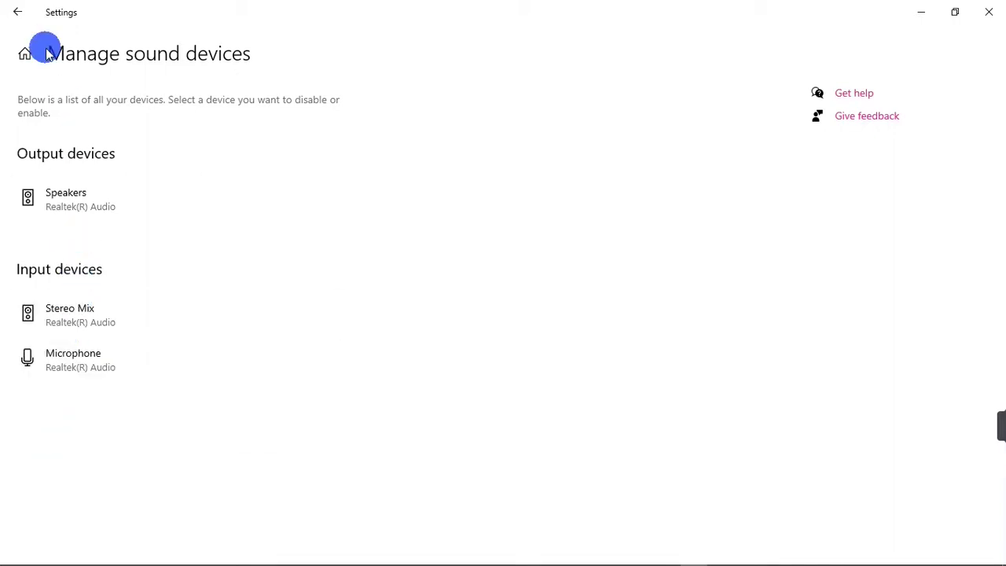
{"action": "left_click", "coordinate": [20, 12]}
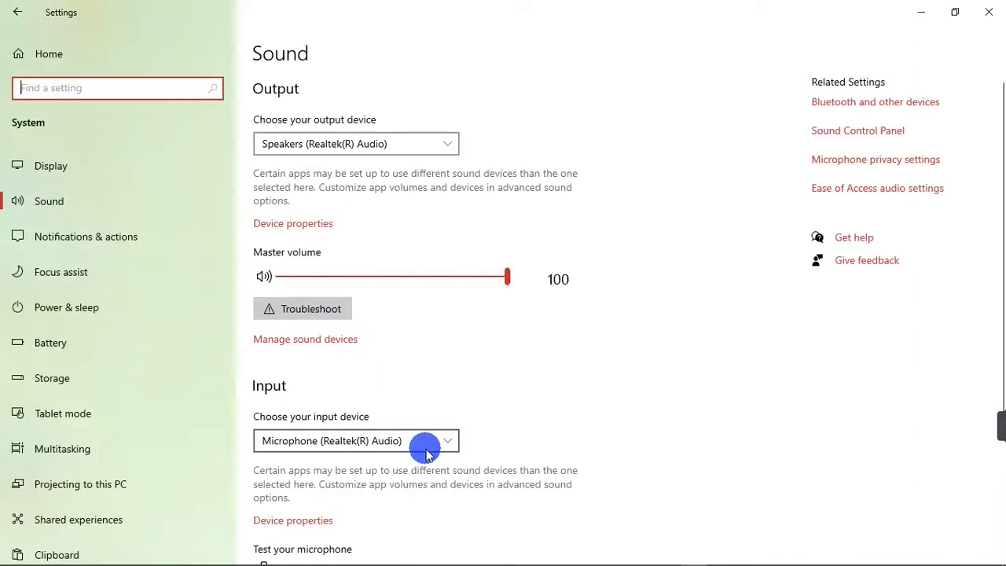
{"action": "left_click", "coordinate": [440, 441]}
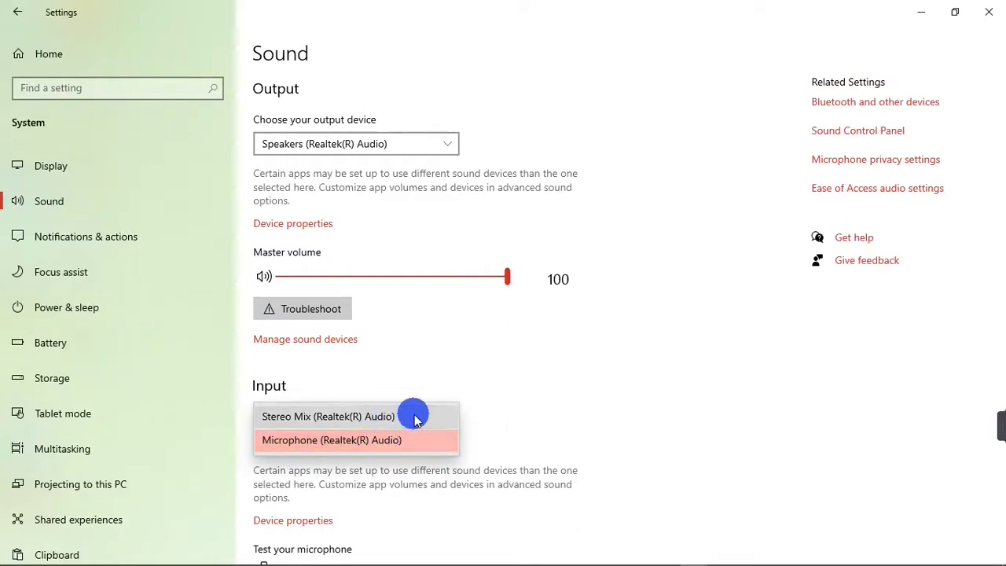
{"action": "left_click", "coordinate": [414, 416]}
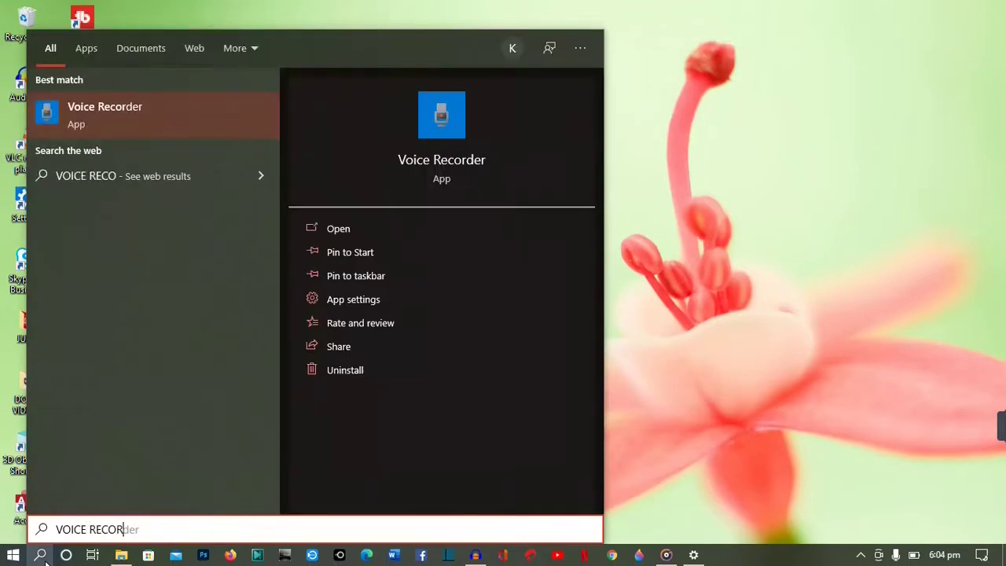
Launch Voice Recorder from search, with Groove Music open alongside it.
{"action": "type", "text": "DER"}
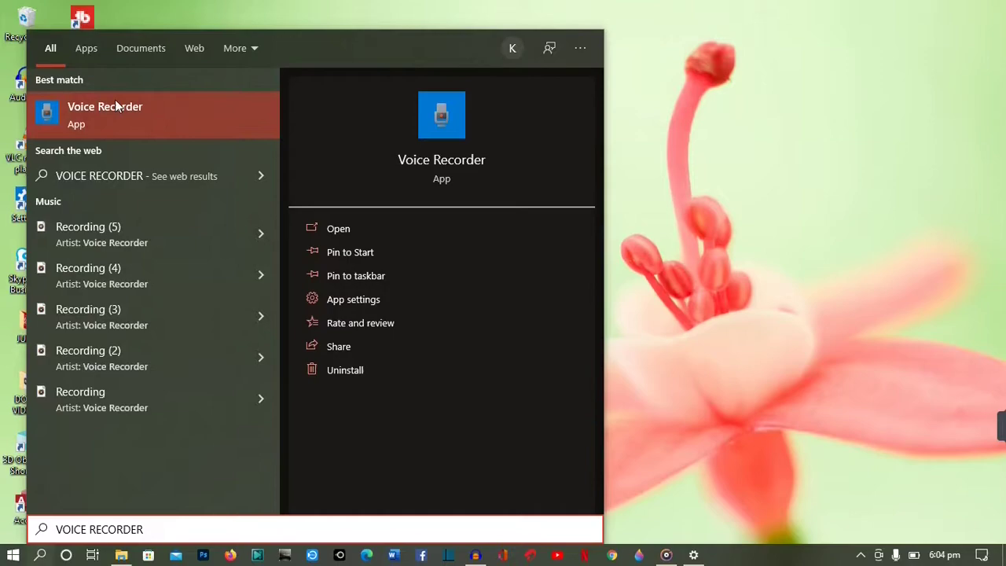
{"action": "left_click", "coordinate": [342, 230]}
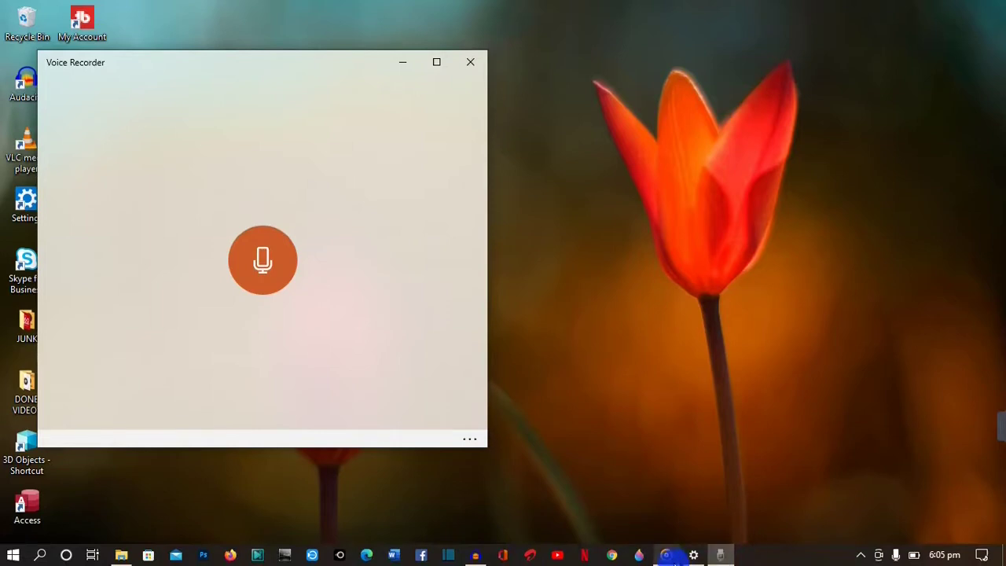
{"action": "left_click", "coordinate": [667, 555]}
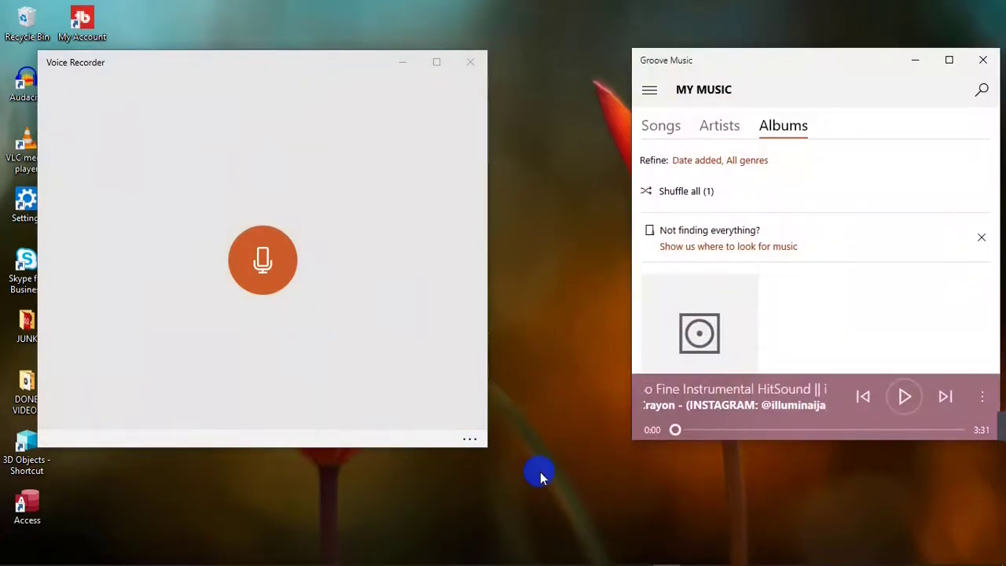
{"action": "left_click", "coordinate": [264, 262]}
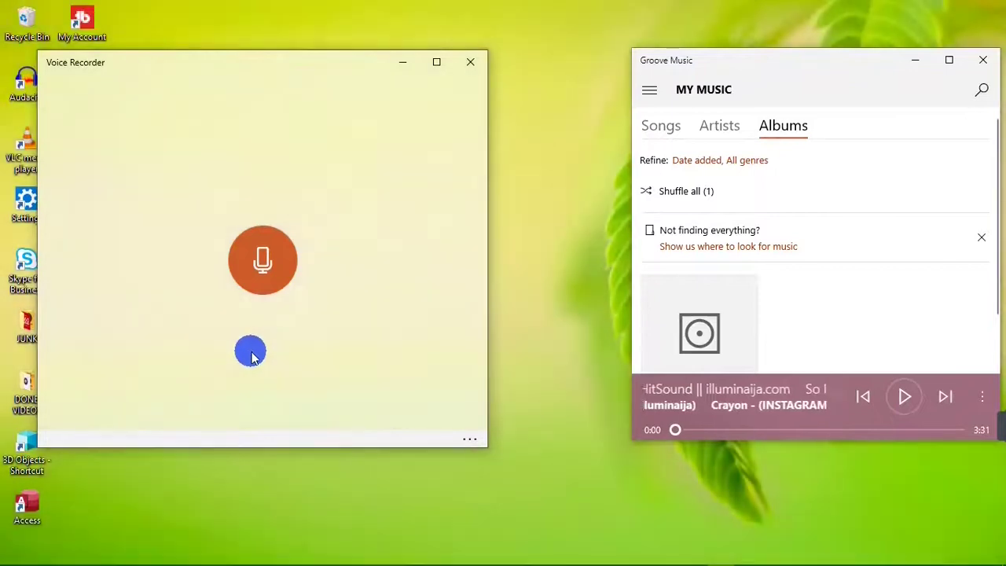
Record about 14 seconds of the Groove Music song in Voice Recorder and save it.
{"action": "left_click", "coordinate": [275, 255]}
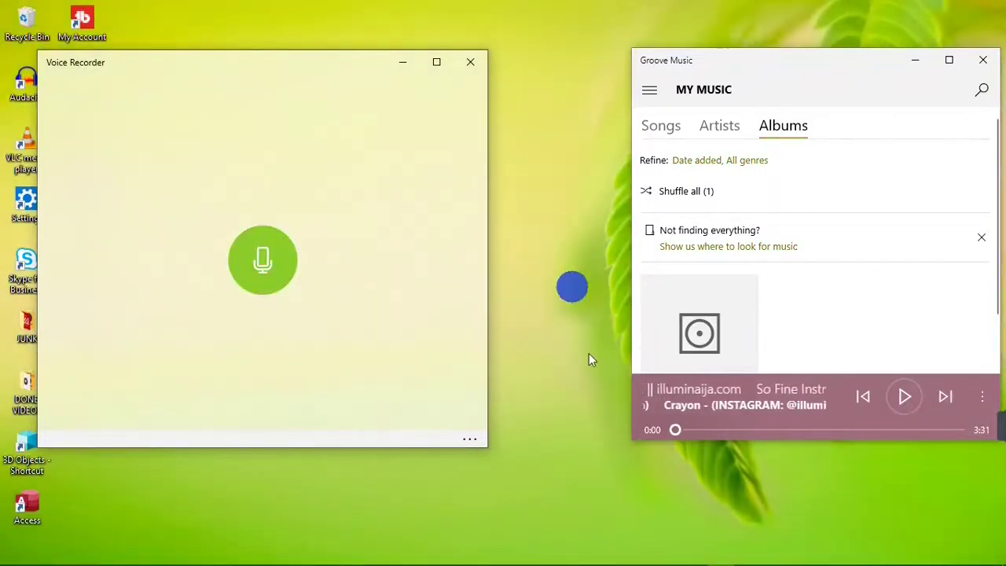
{"action": "left_click", "coordinate": [908, 401]}
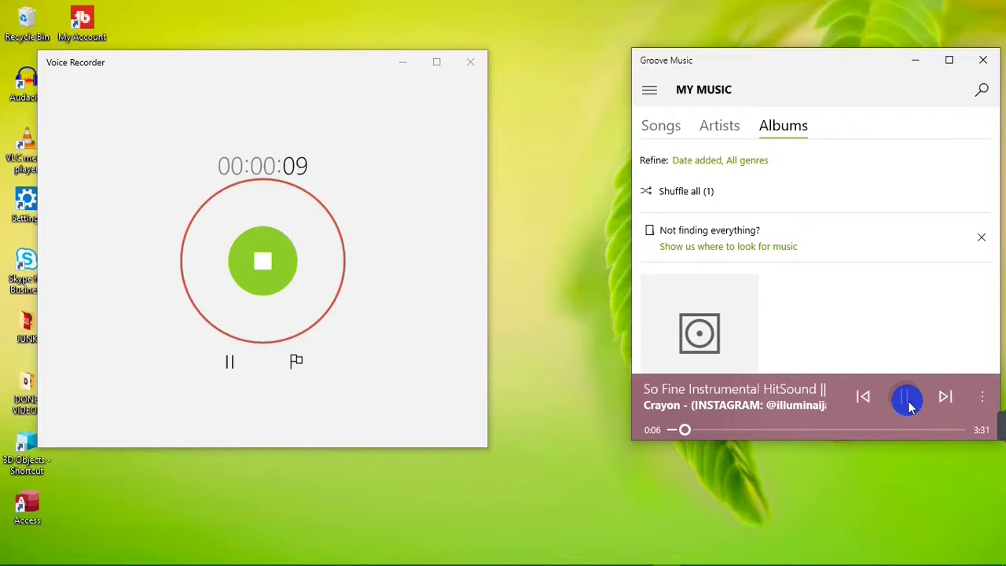
{"action": "left_click", "coordinate": [908, 402]}
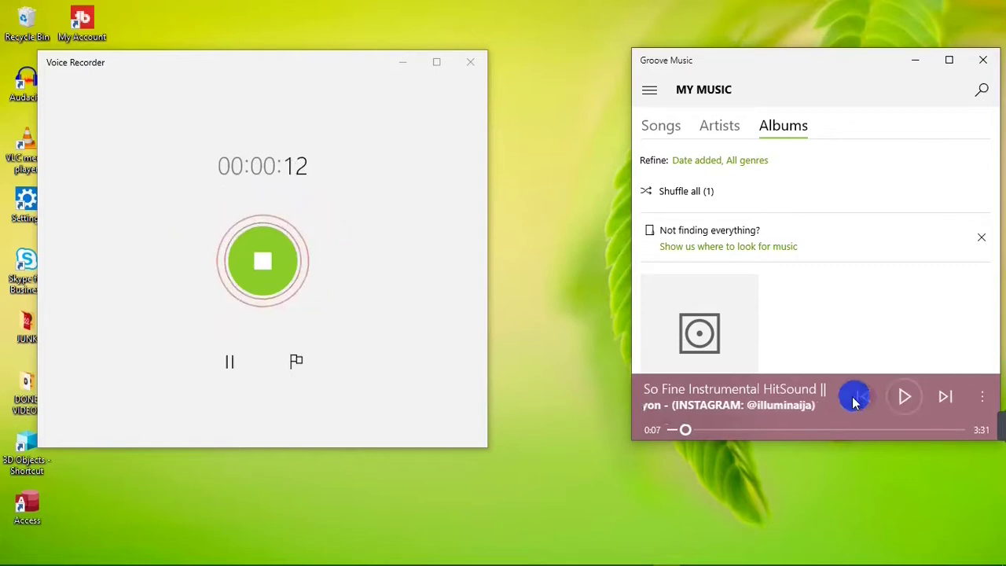
{"action": "left_click", "coordinate": [263, 283]}
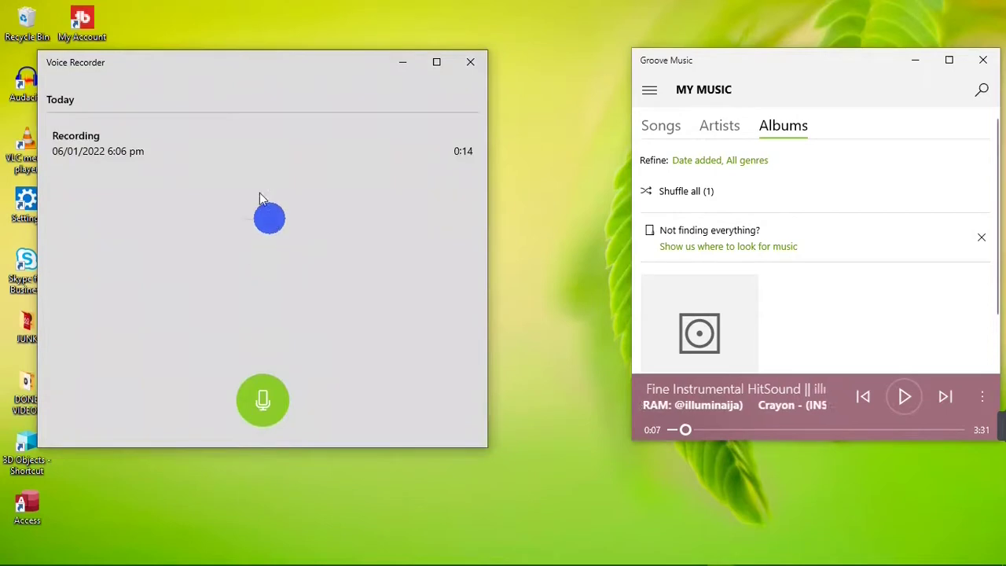
Play the new 0:14 recording in Voice Recorder and pause it partway through.
{"action": "left_click", "coordinate": [205, 147]}
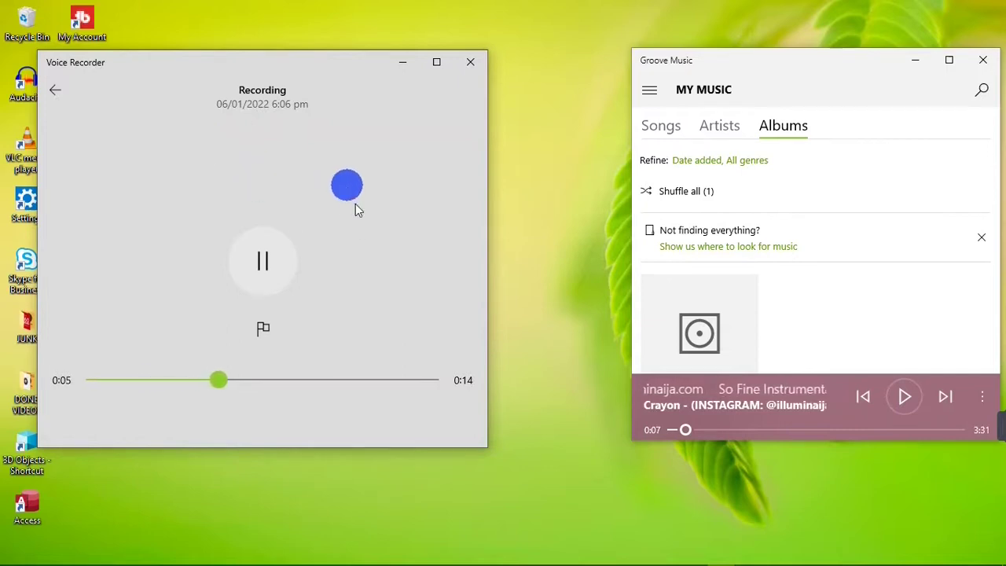
{"action": "left_click", "coordinate": [267, 274]}
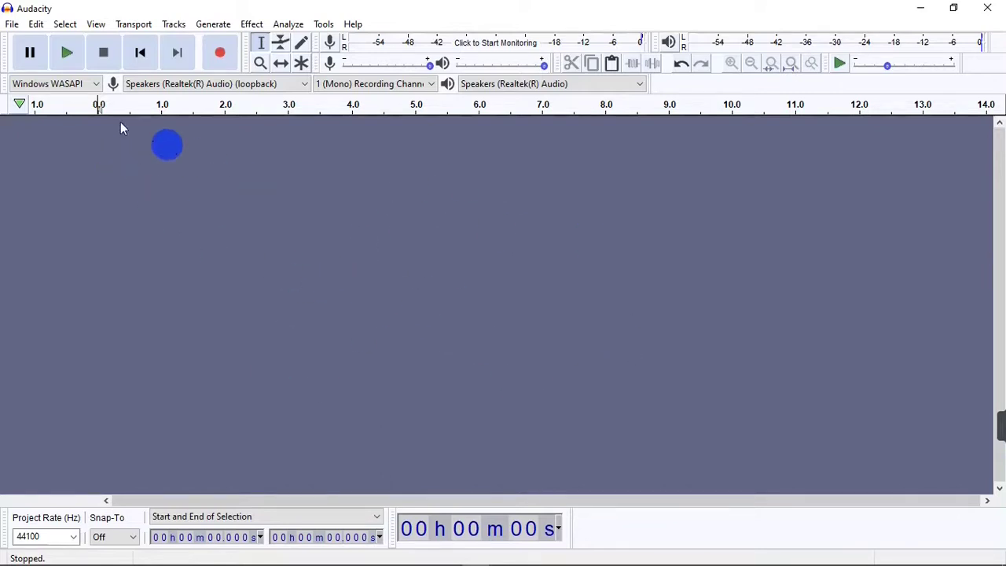
Keep the Windows WASAPI host, set Stereo Mix as the recording device, and shrink the Audacity window.
{"action": "left_click", "coordinate": [92, 85]}
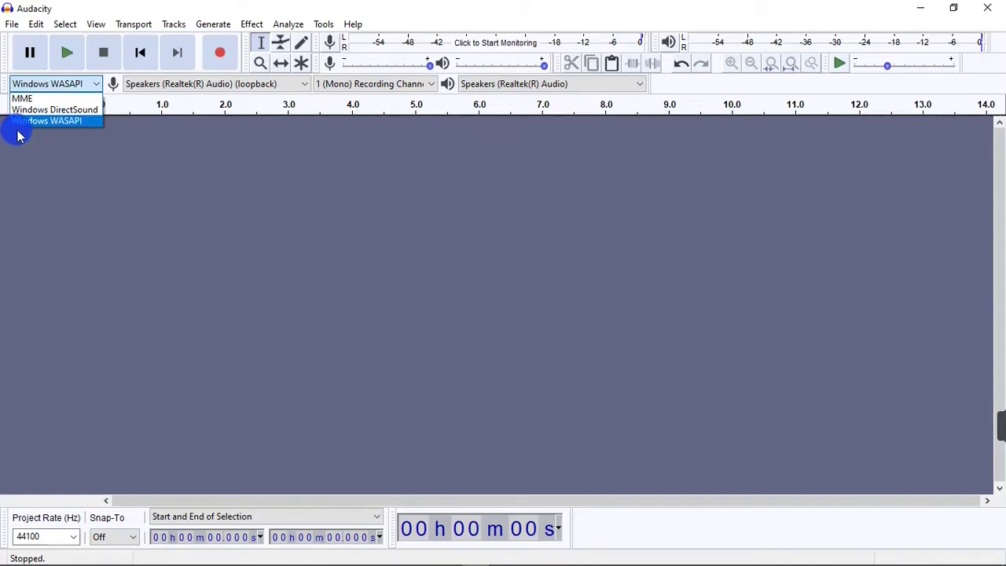
{"action": "left_click", "coordinate": [68, 122]}
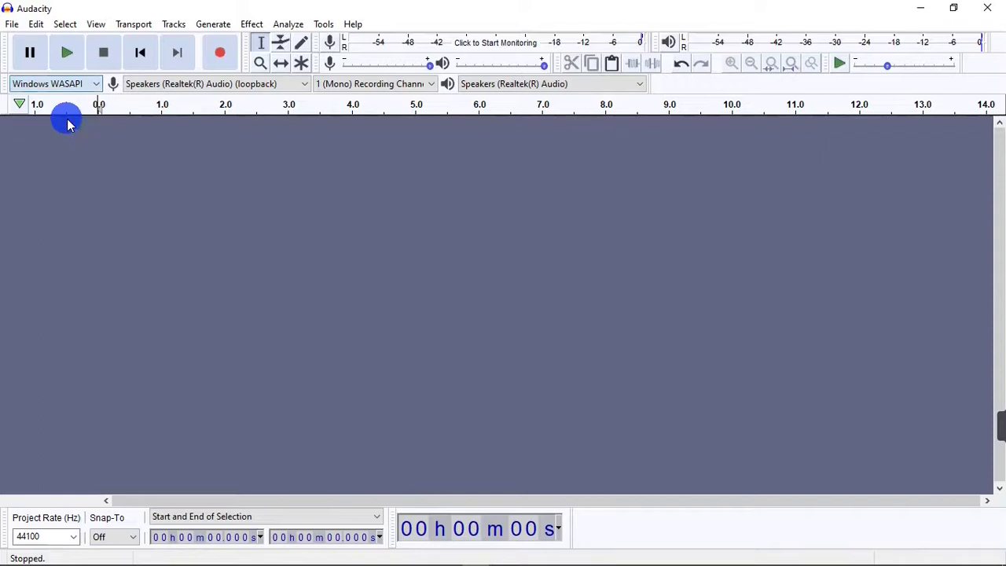
{"action": "left_click", "coordinate": [239, 83]}
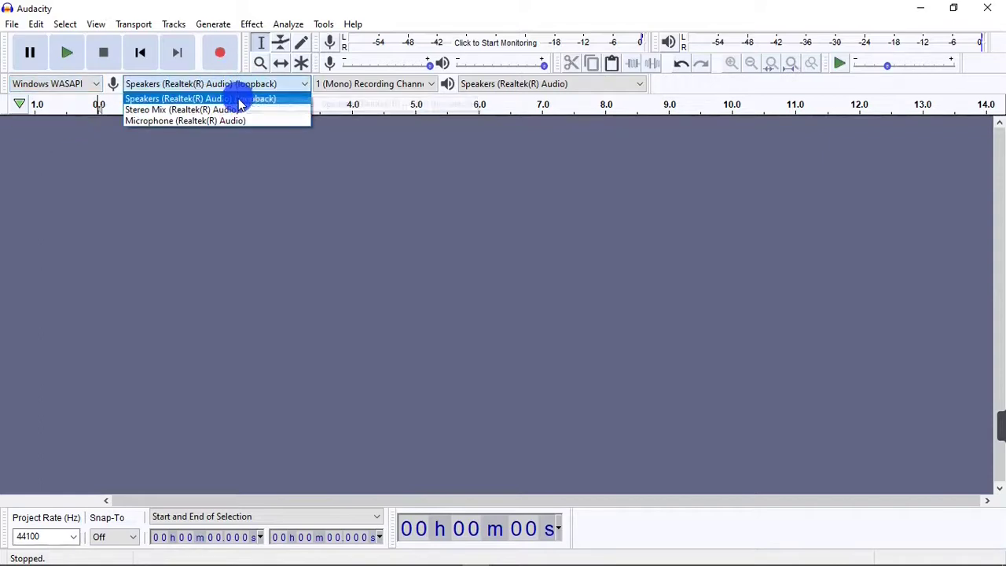
{"action": "left_click", "coordinate": [230, 112]}
{"action": "left_click", "coordinate": [236, 84]}
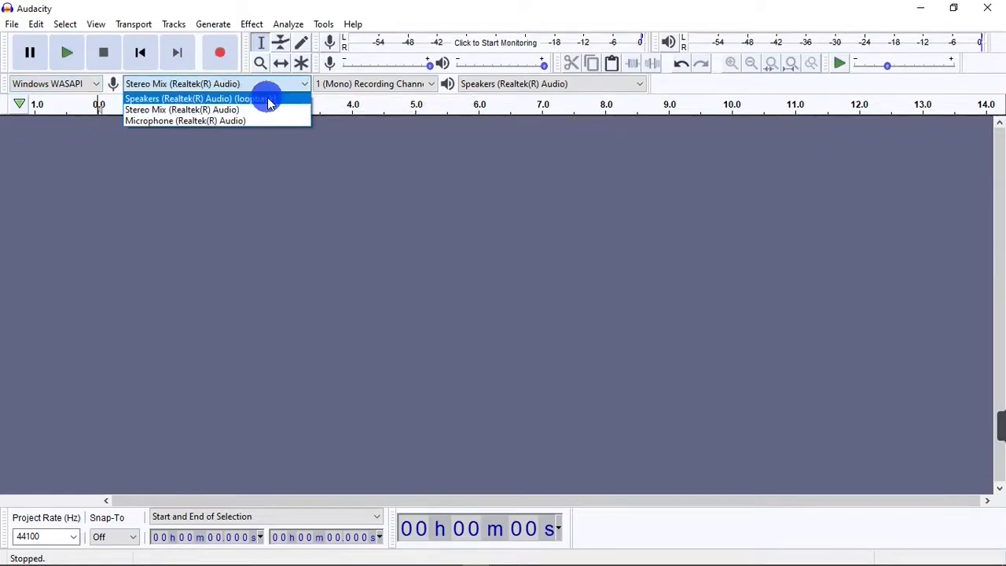
{"action": "left_click", "coordinate": [266, 99]}
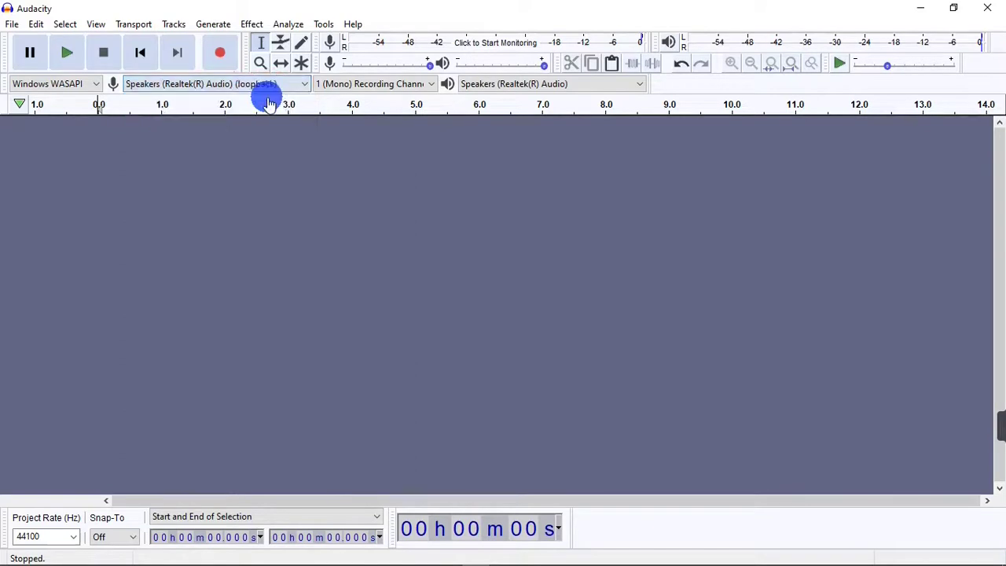
{"action": "left_click", "coordinate": [953, 7]}
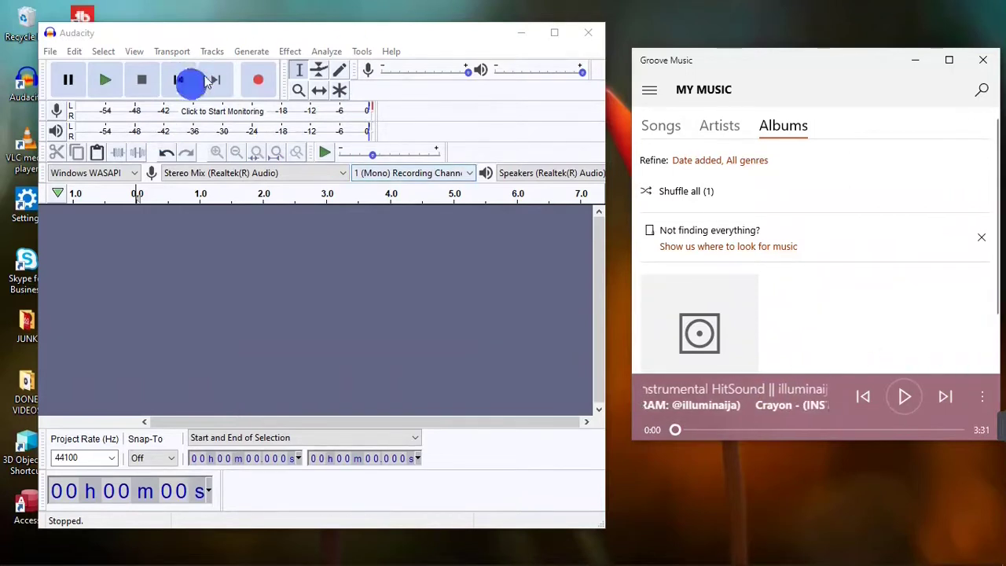
Record about 11 seconds of Groove Music playback into a new mono Audacity track.
{"action": "left_click", "coordinate": [253, 86]}
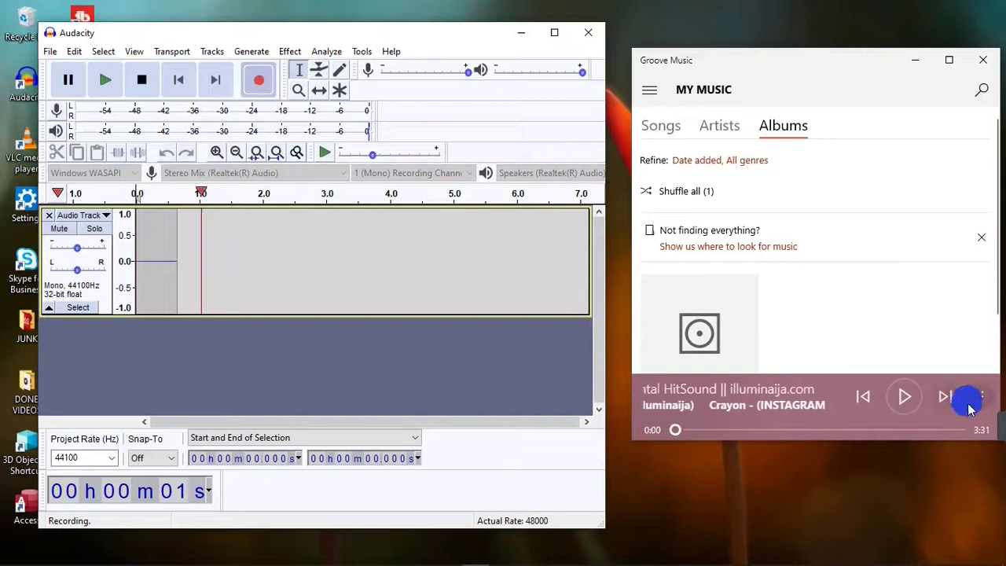
{"action": "left_click", "coordinate": [903, 398]}
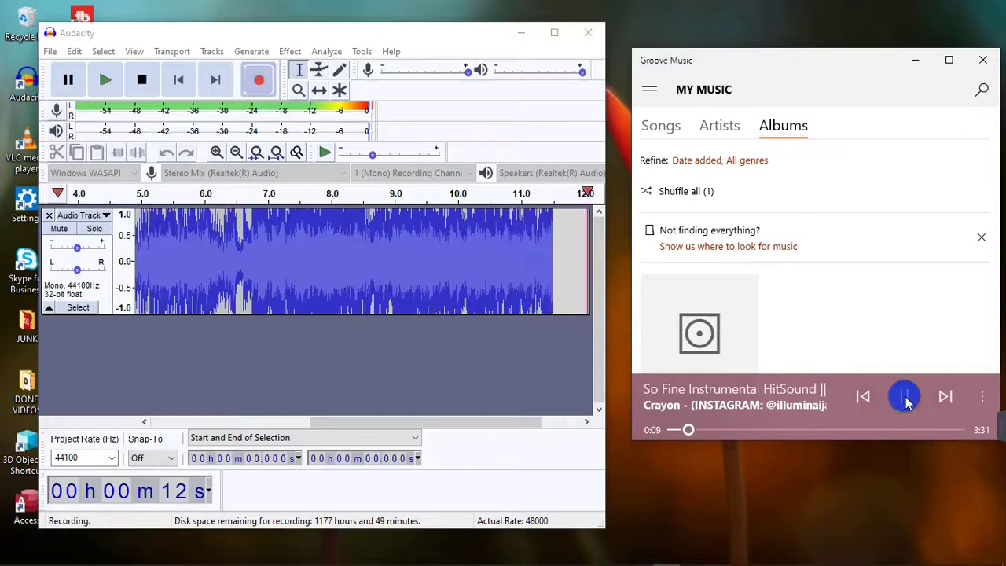
{"action": "left_click", "coordinate": [907, 401]}
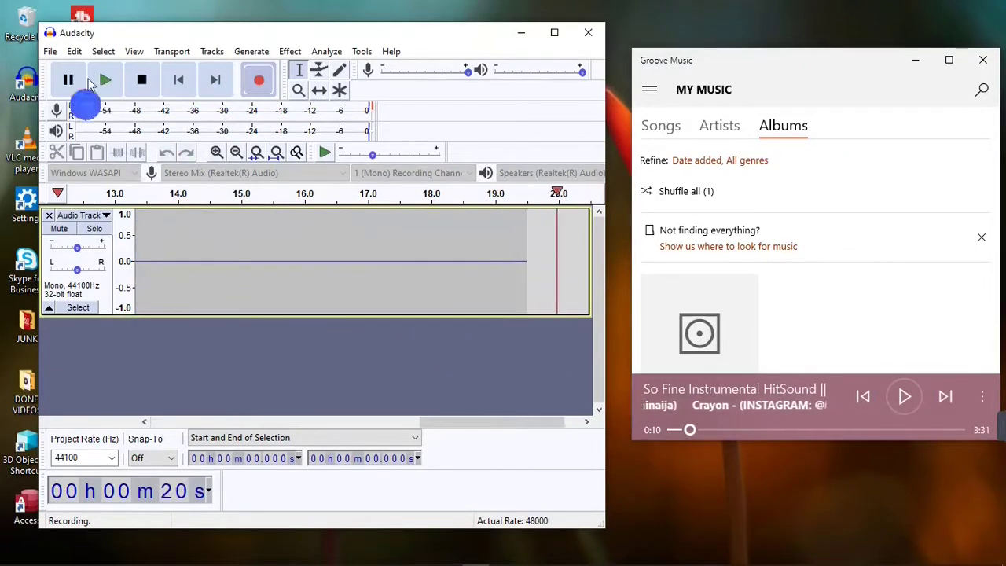
{"action": "left_click", "coordinate": [142, 79]}
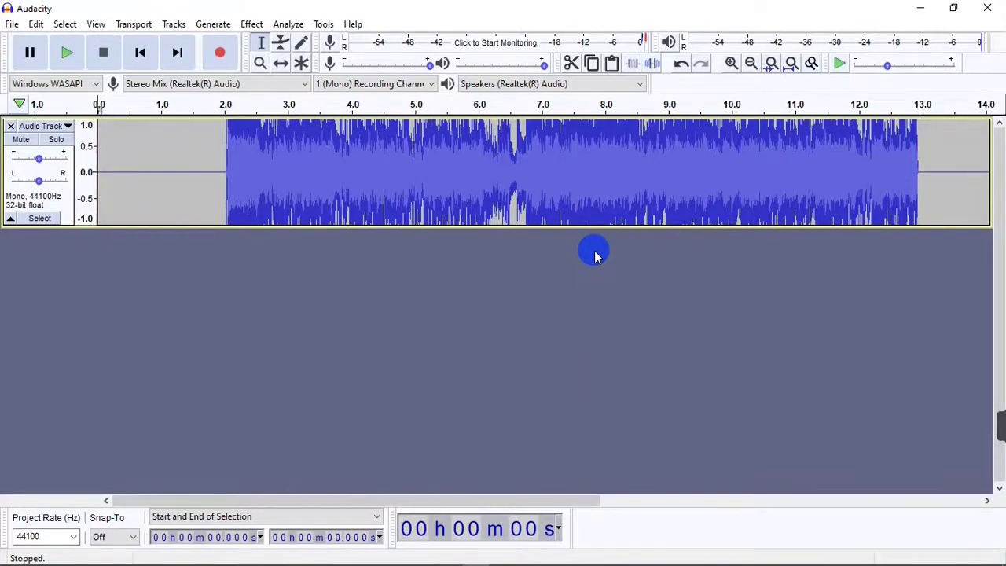
Play the recorded track to its end, then place the cursor near 1.3 s.
{"action": "key", "text": "space"}
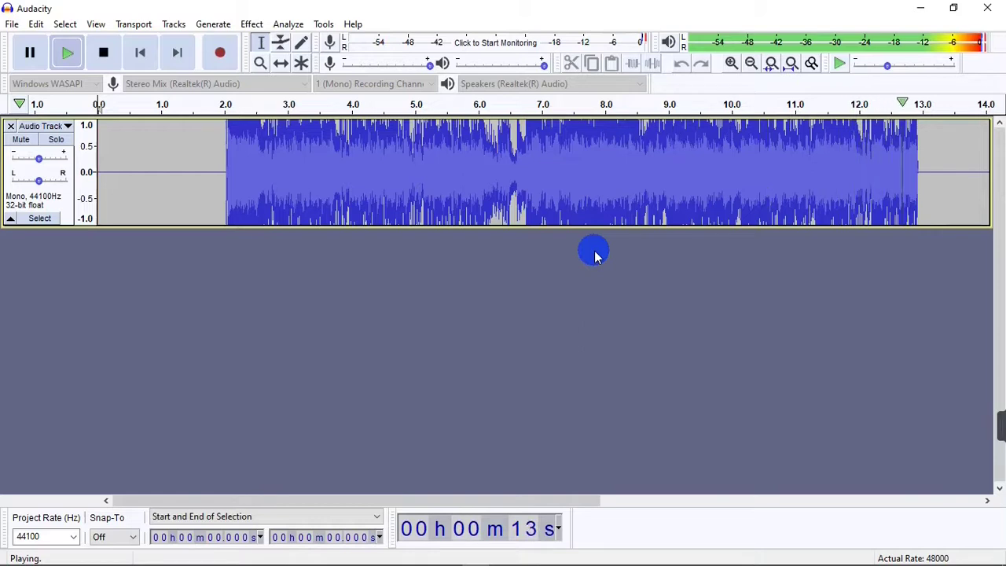
{"action": "left_click", "coordinate": [182, 170]}
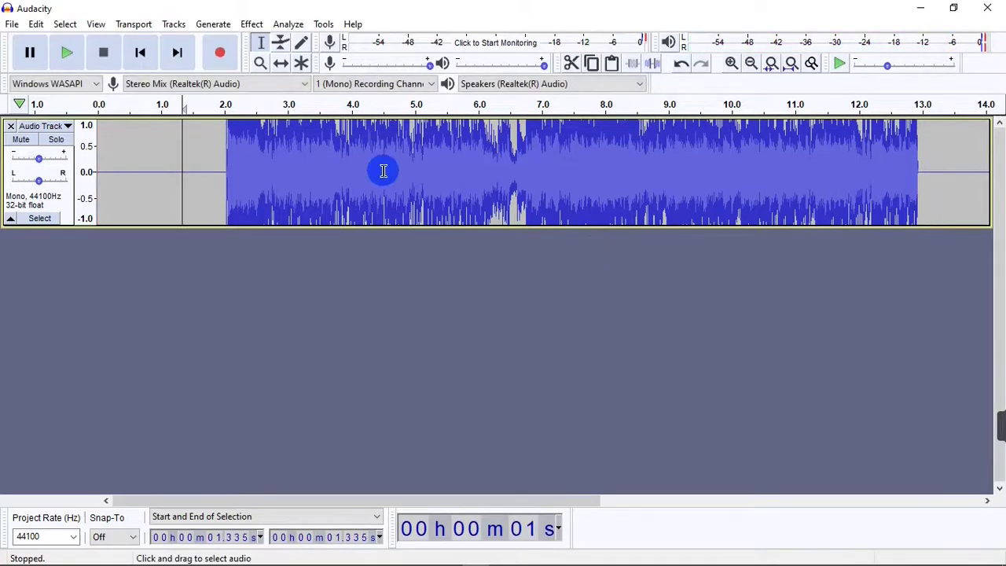
Browse the list of available effects in the Effect menu.
{"action": "left_click", "coordinate": [251, 24]}
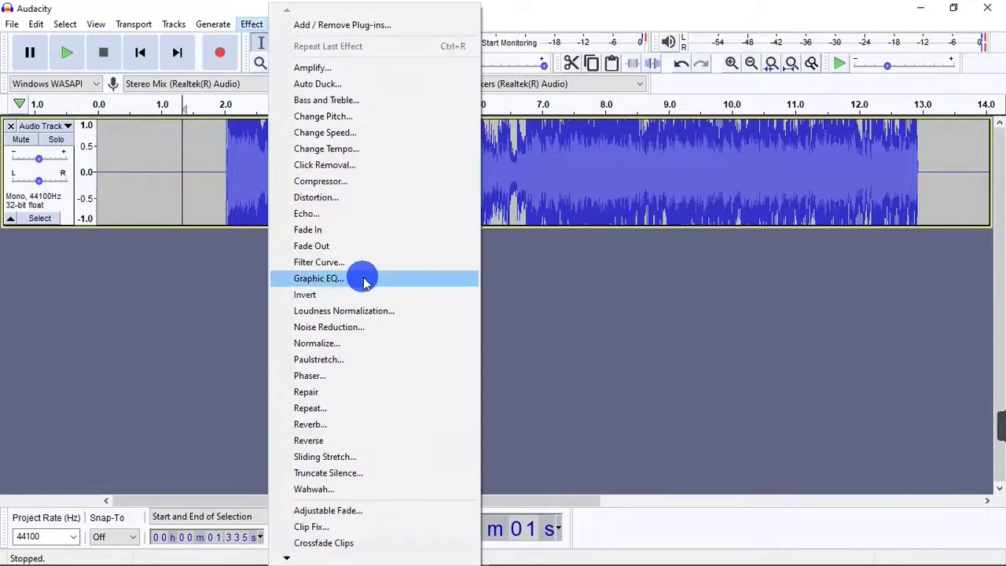